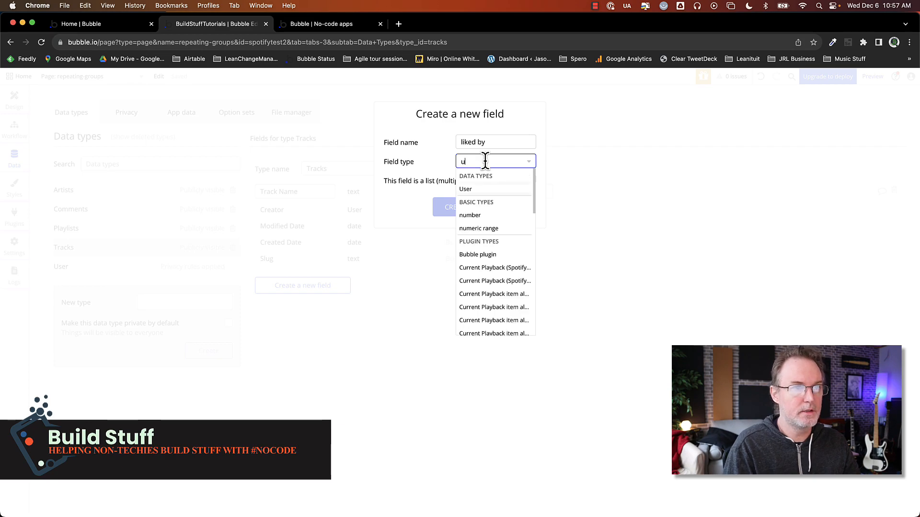
# Add a 'liked by' field to Tracks as a list of Users, and rename the Track Name field to 'track name'
pyautogui.click(488, 189)
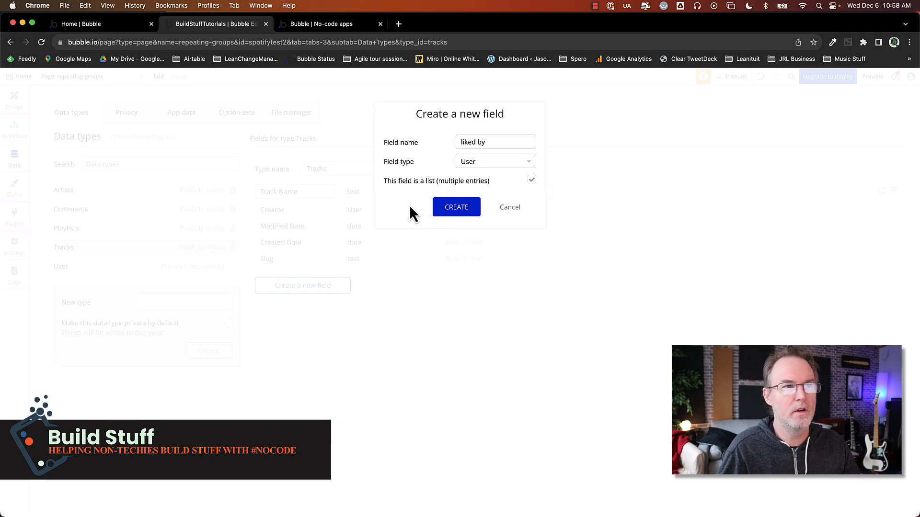
pyautogui.click(454, 210)
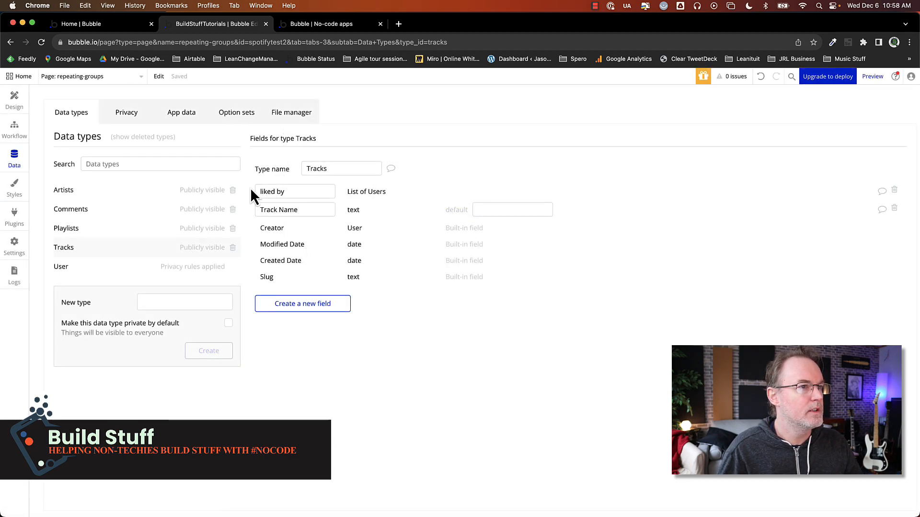
pyautogui.tripleClick(270, 209)
pyautogui.write('track name')
# Add a workflow to the thumbs-up 'like' text in the song list's repeating group
pyautogui.click(14, 101)
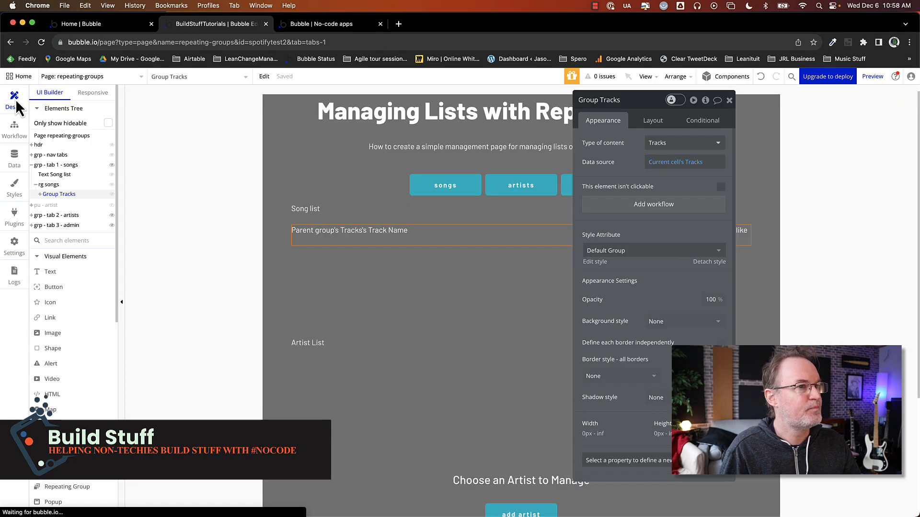
pyautogui.moveTo(692, 225); pyautogui.dragTo(548, 238)
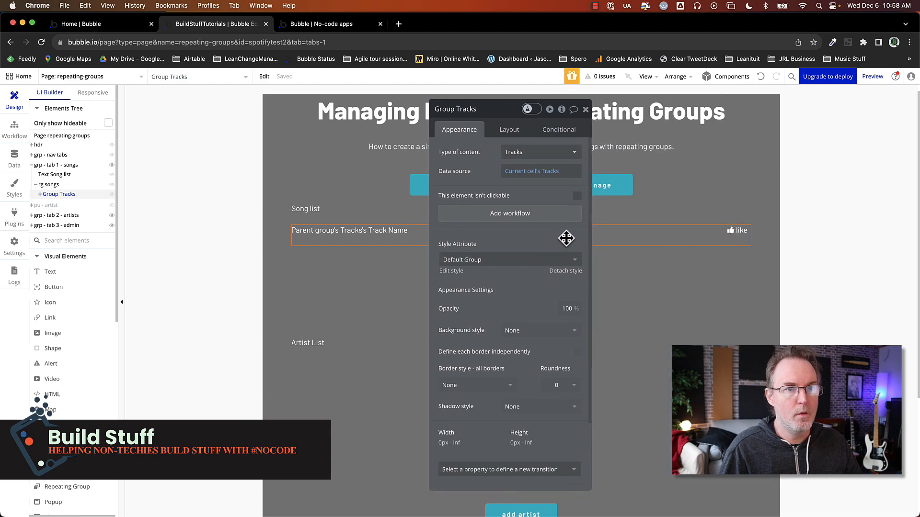
pyautogui.click(735, 234)
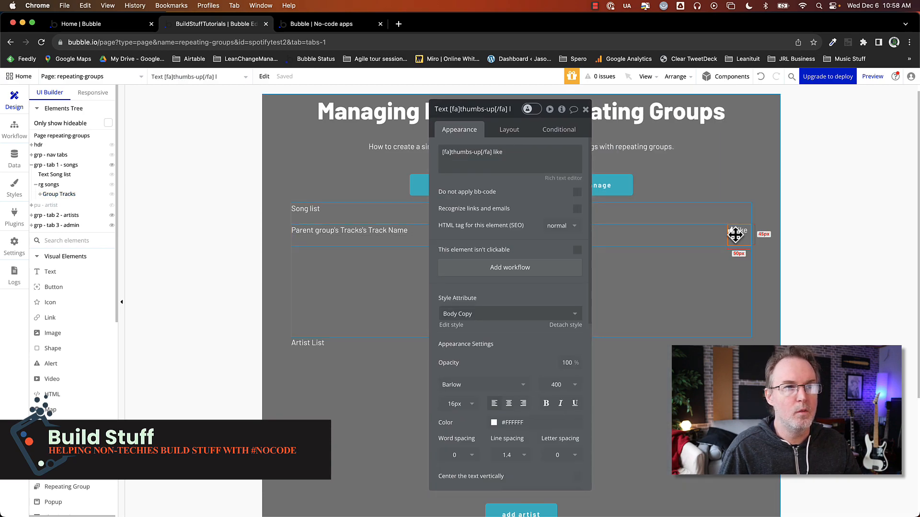
pyautogui.click(516, 269)
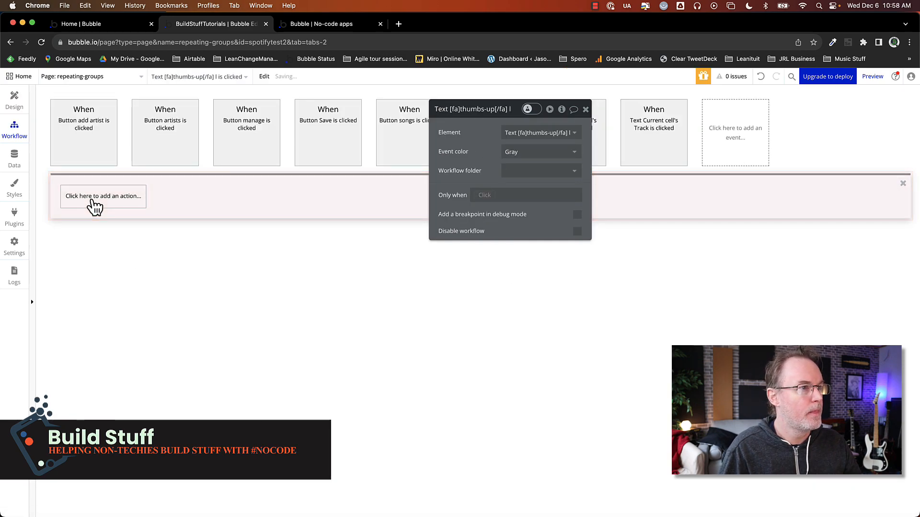
# Add a Make changes to thing action that changes the parent group's Tracks
pyautogui.click(95, 205)
pyautogui.write('make')
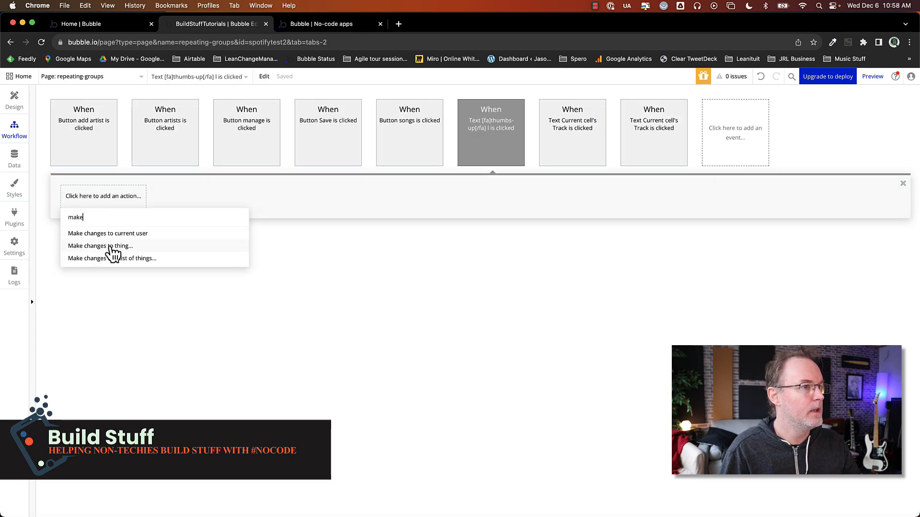
pyautogui.click(113, 246)
pyautogui.click(517, 138)
pyautogui.click(534, 164)
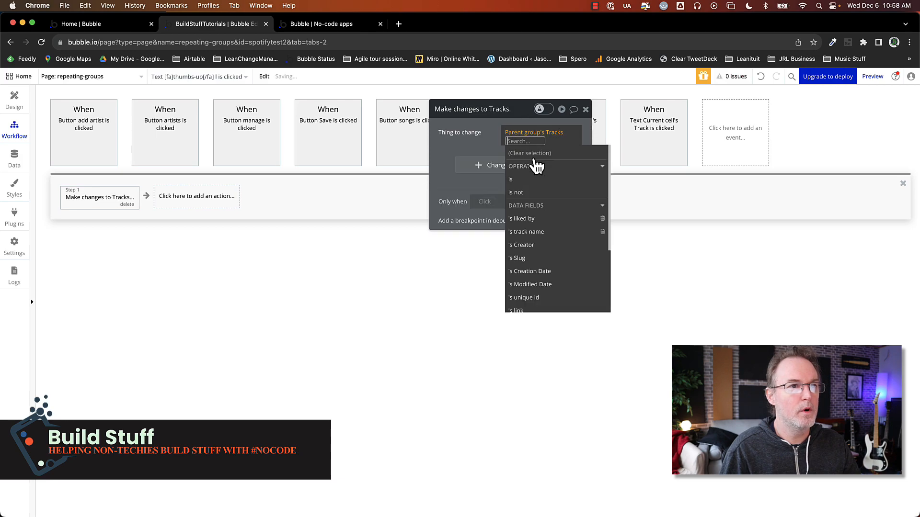
# Set the action to add the Current User to the track's liked by field
pyautogui.click(486, 173)
pyautogui.click(450, 168)
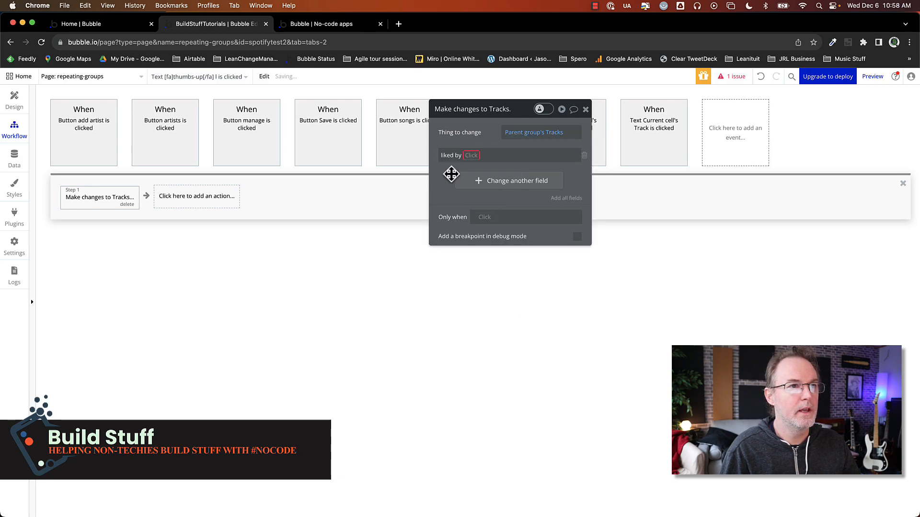
pyautogui.click(470, 166)
pyautogui.click(484, 154)
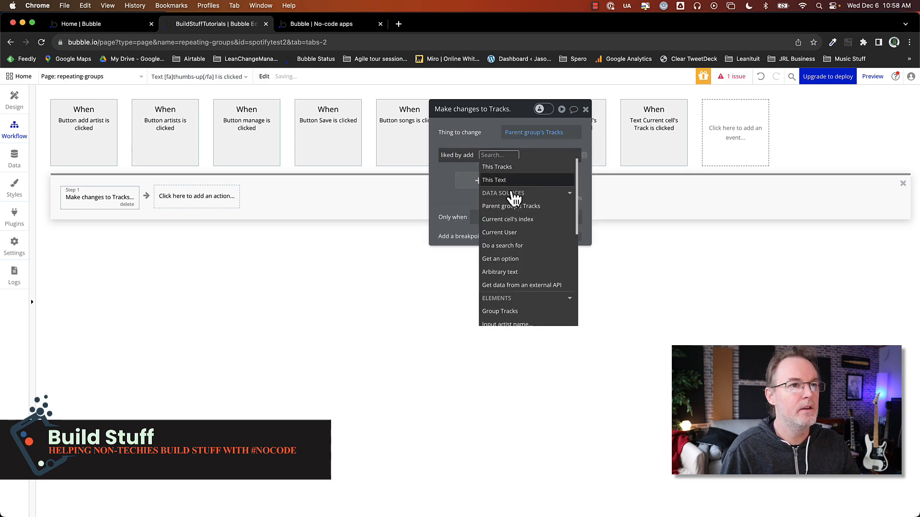
pyautogui.click(527, 233)
pyautogui.click(448, 200)
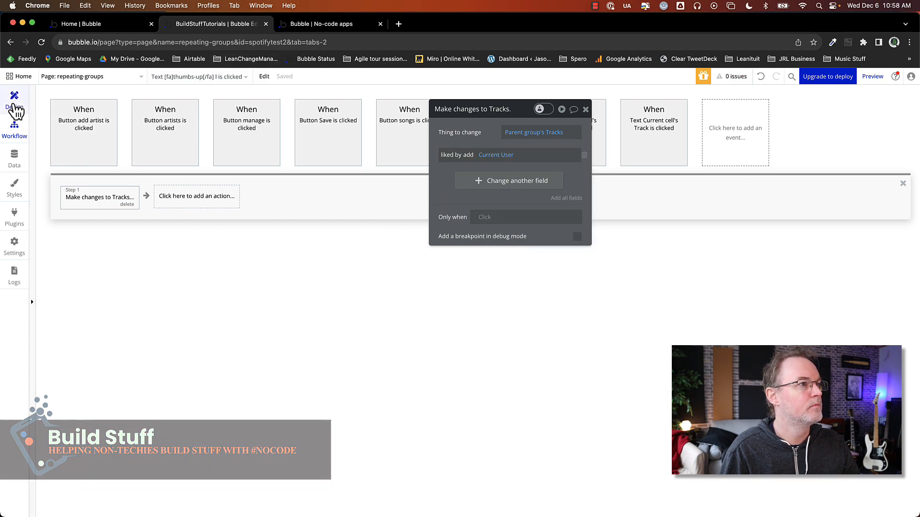
# Add a condition on the like text: when parent group's Tracks's liked by contains Current User
pyautogui.click(15, 103)
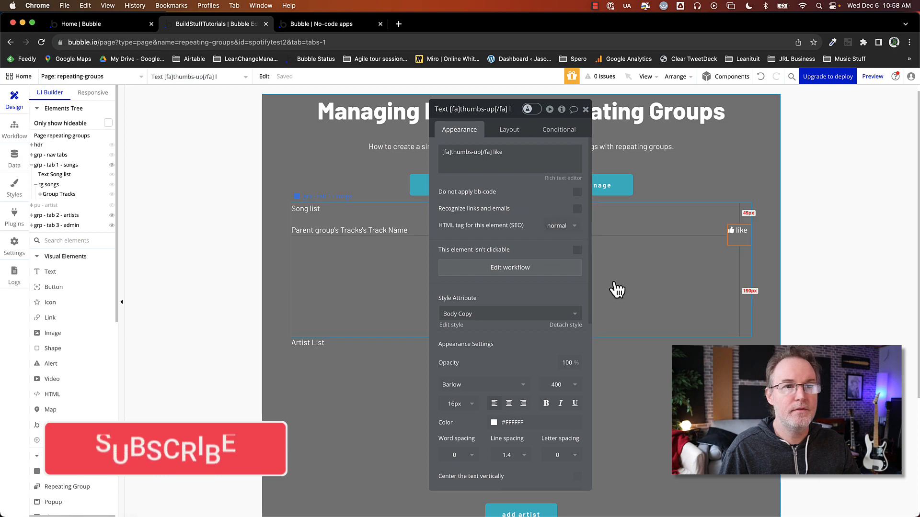
pyautogui.click(559, 139)
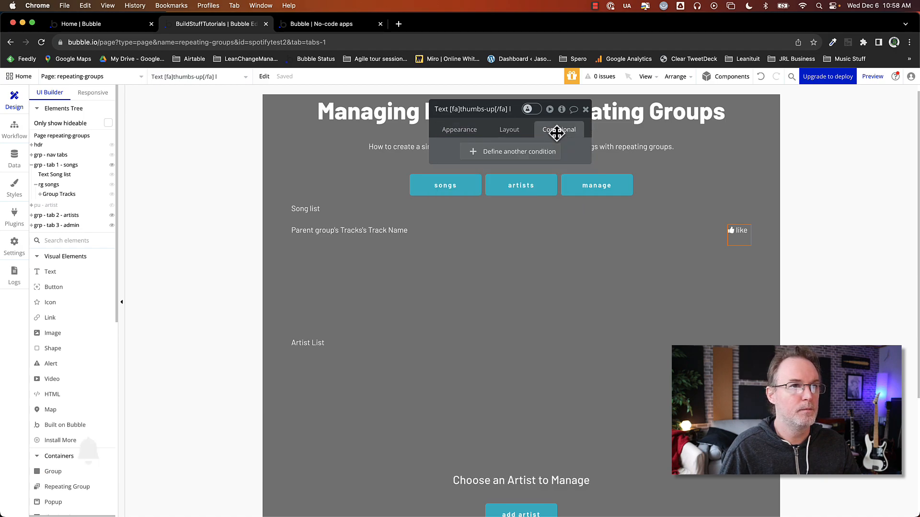
pyautogui.click(495, 153)
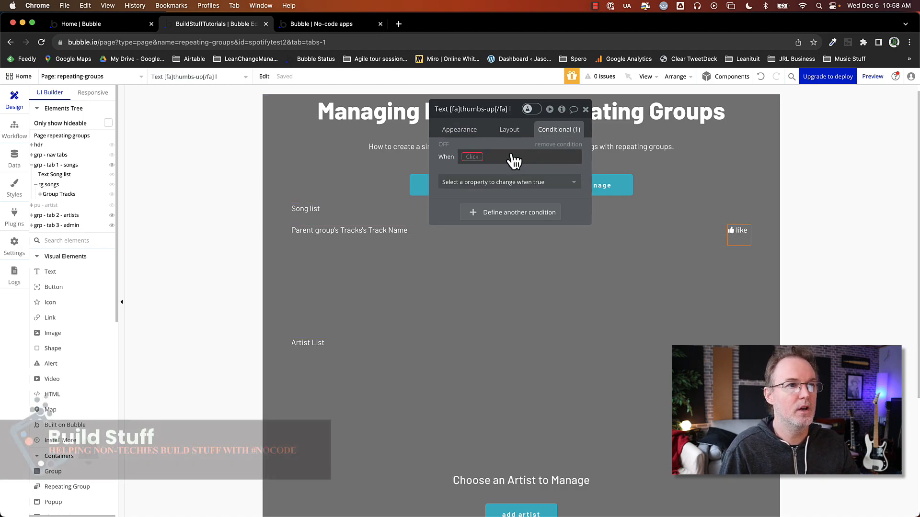
pyautogui.click(474, 158)
pyautogui.click(498, 198)
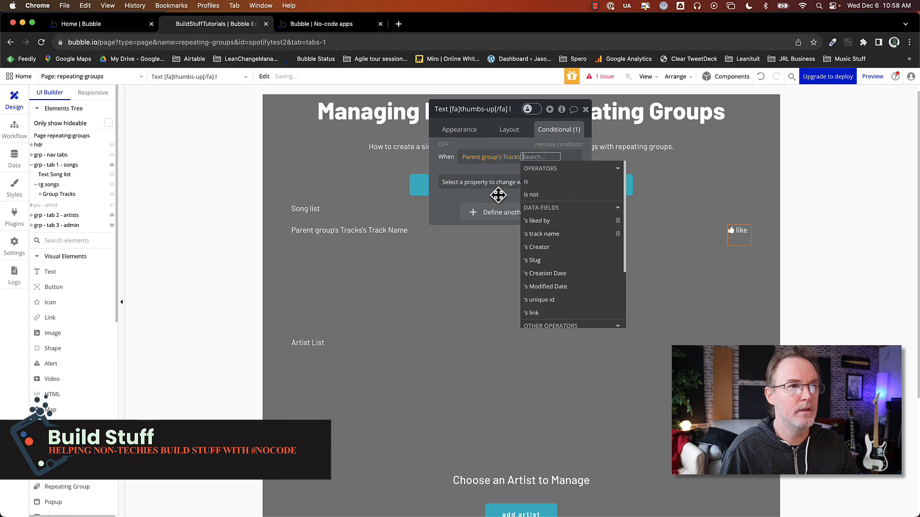
pyautogui.click(546, 221)
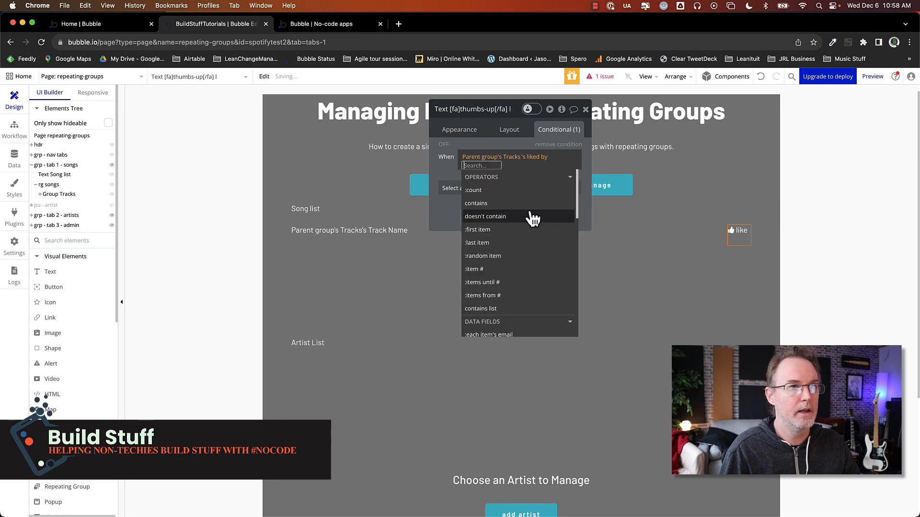
pyautogui.click(489, 205)
pyautogui.click(494, 239)
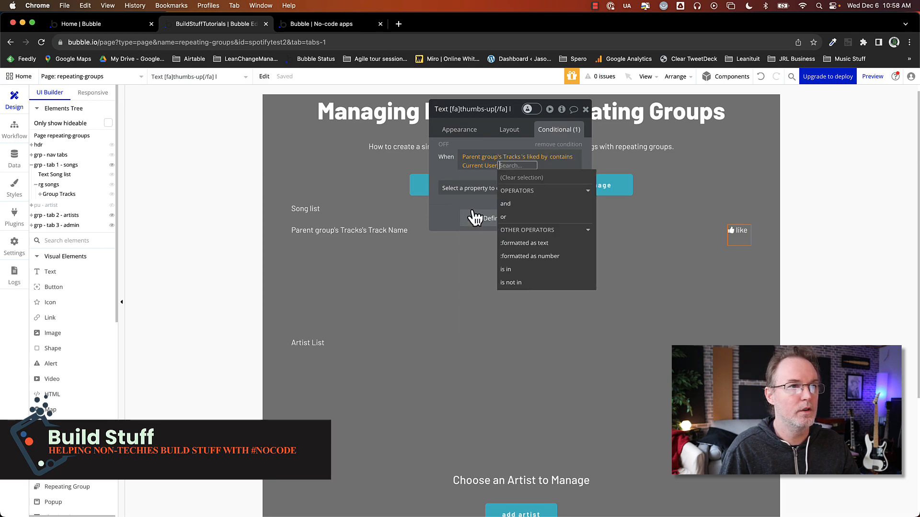
# Make the condition change the text to '[fa]thumbs-up[/fa] you like this'
pyautogui.click(460, 189)
pyautogui.write('text')
pyautogui.click(462, 218)
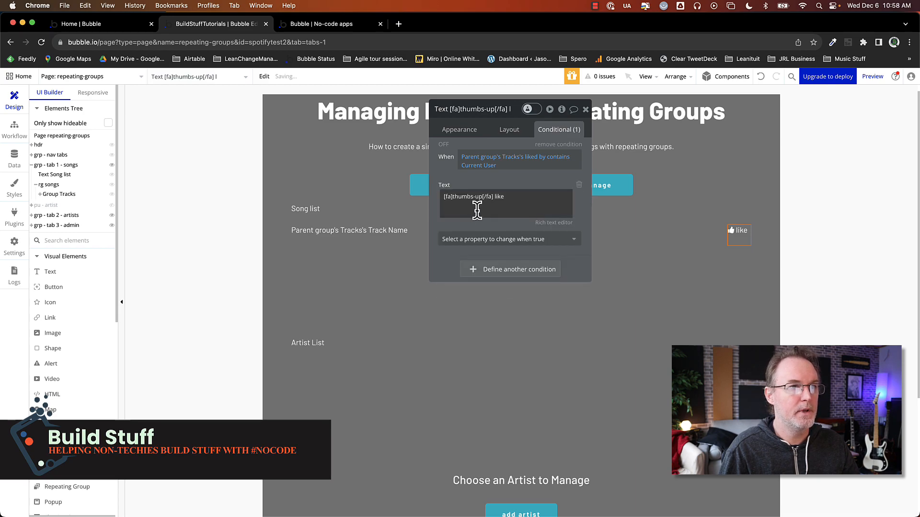
pyautogui.click(501, 198)
pyautogui.doubleClick(499, 197)
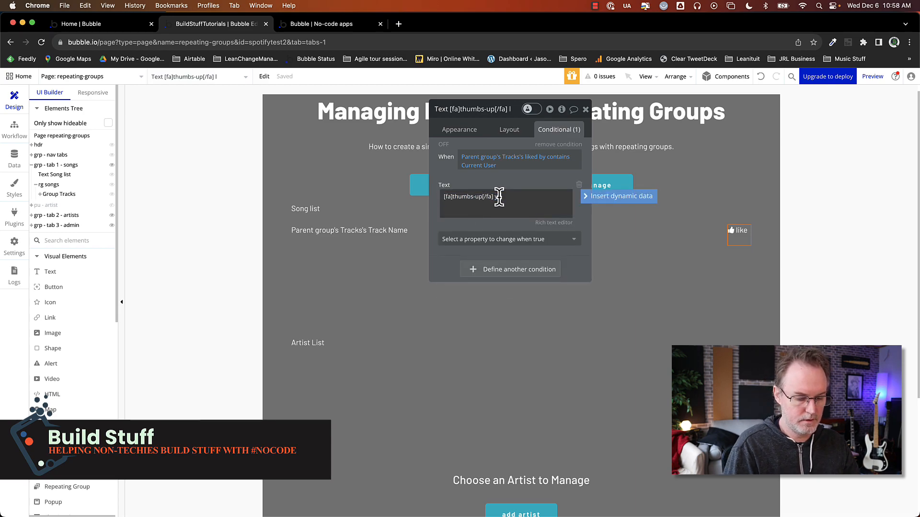
pyautogui.write('you like this')
pyautogui.click(492, 185)
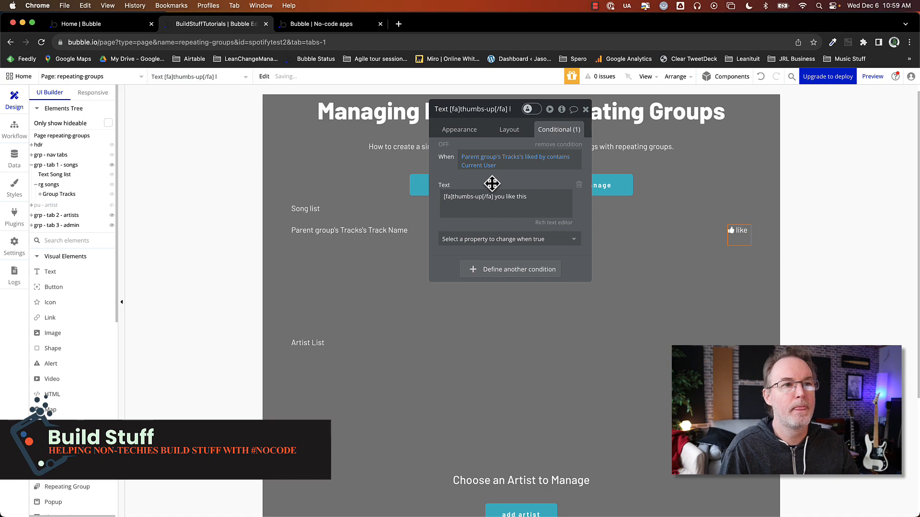
# Test the preview by liking Bright Eyes and Jesus in the Wind
pyautogui.click(343, 25)
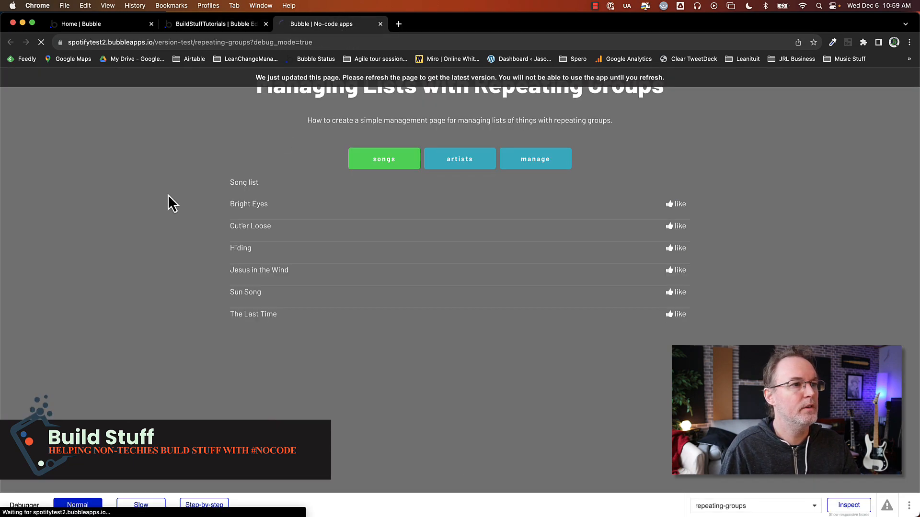
pyautogui.click(681, 206)
pyautogui.click(680, 271)
pyautogui.tripleClick(674, 270)
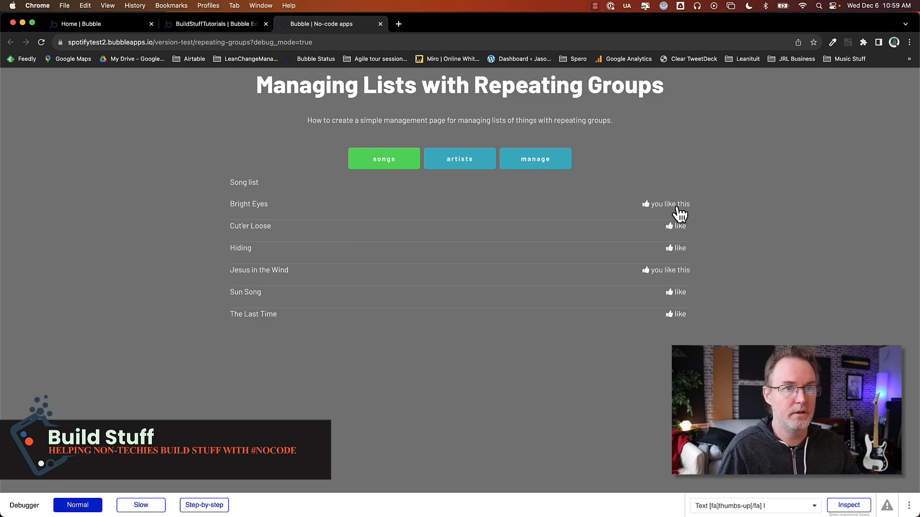
# Copy the Make changes to Tracks action and paste it as a second step in the workflow
pyautogui.click(200, 24)
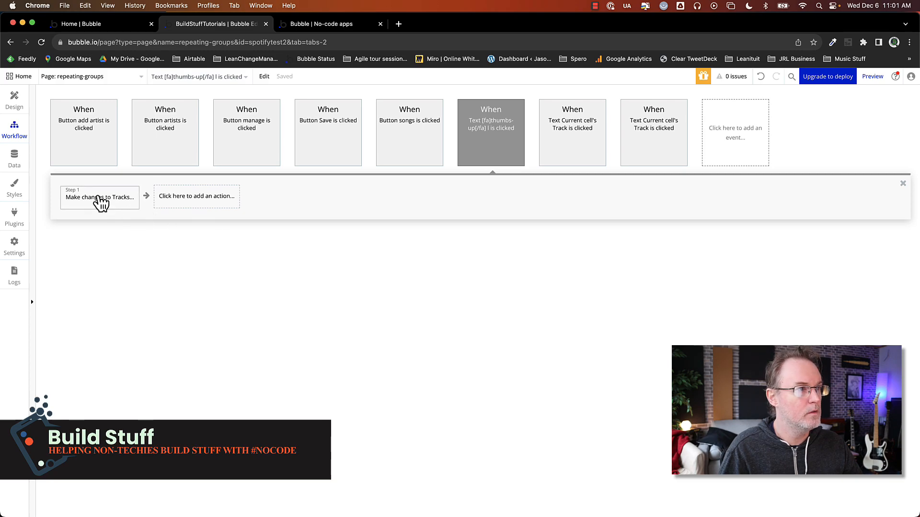
pyautogui.rightClick(98, 197)
pyautogui.click(128, 263)
pyautogui.rightClick(184, 203)
pyautogui.click(198, 205)
pyautogui.click(92, 201)
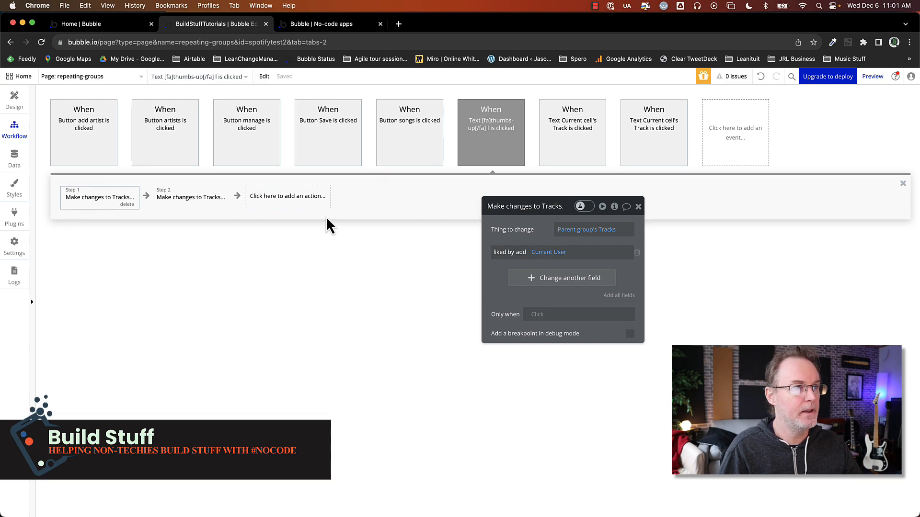
pyautogui.click(197, 200)
# Change the copied action to remove the Current User from liked by, and move it to step 1
pyautogui.click(521, 252)
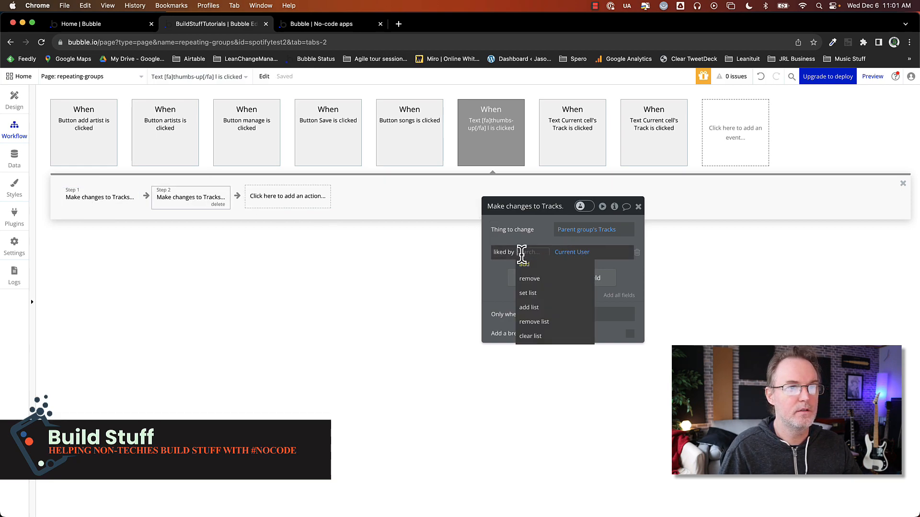
pyautogui.click(531, 280)
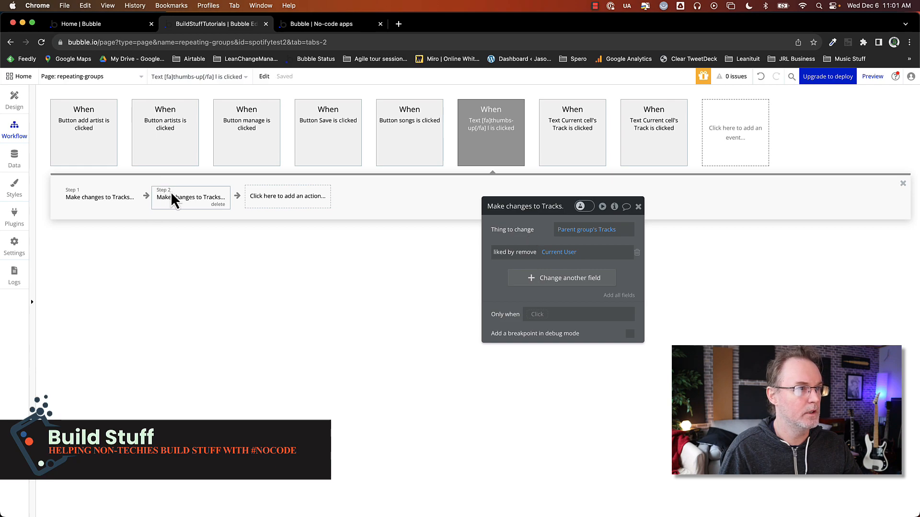
pyautogui.moveTo(185, 196); pyautogui.dragTo(106, 194)
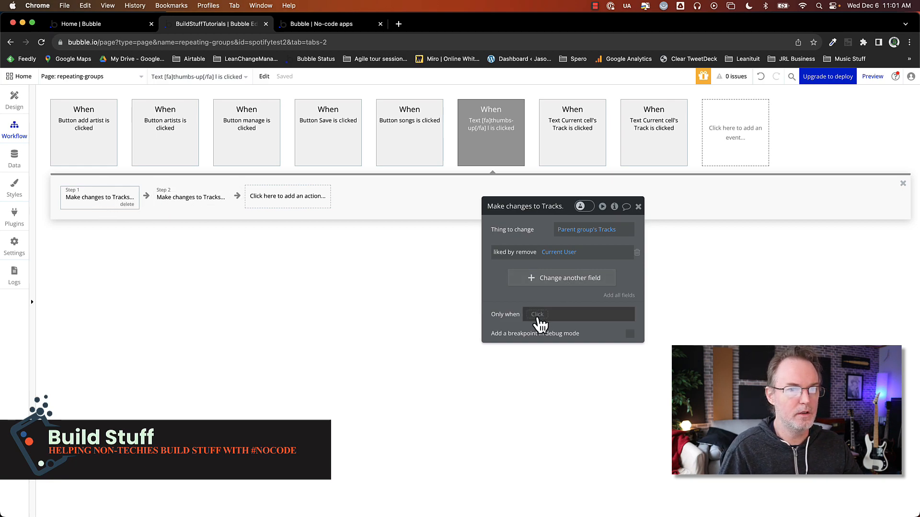
# Make the remove step run only when parent group's Tracks's liked by contains Current User
pyautogui.click(537, 315)
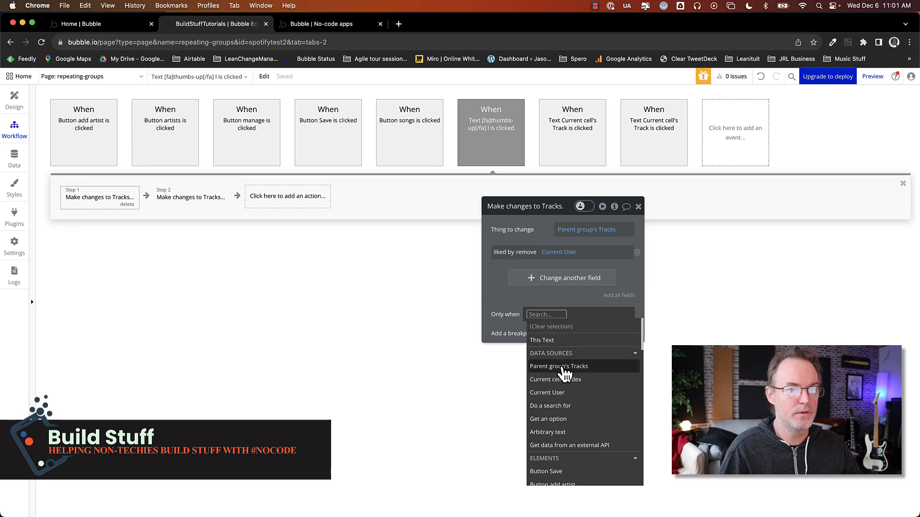
pyautogui.click(565, 367)
pyautogui.click(618, 382)
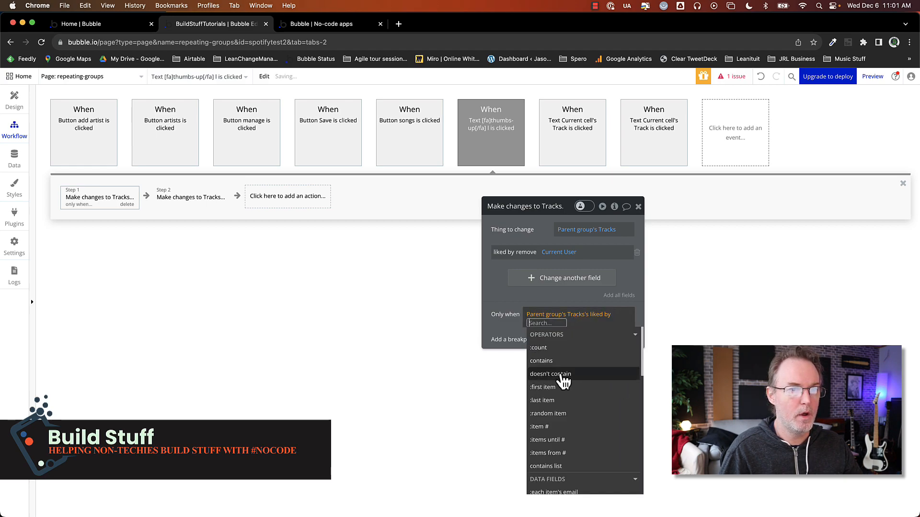
pyautogui.click(551, 362)
pyautogui.click(559, 386)
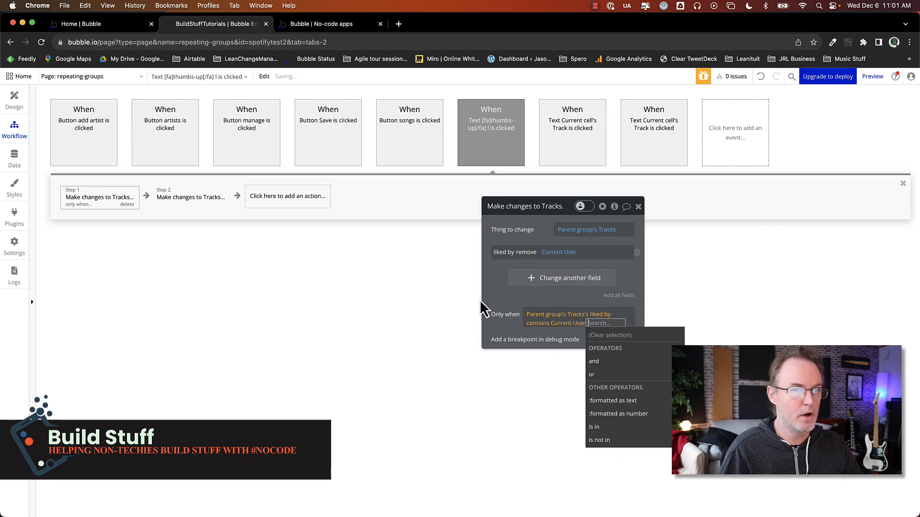
pyautogui.click(501, 298)
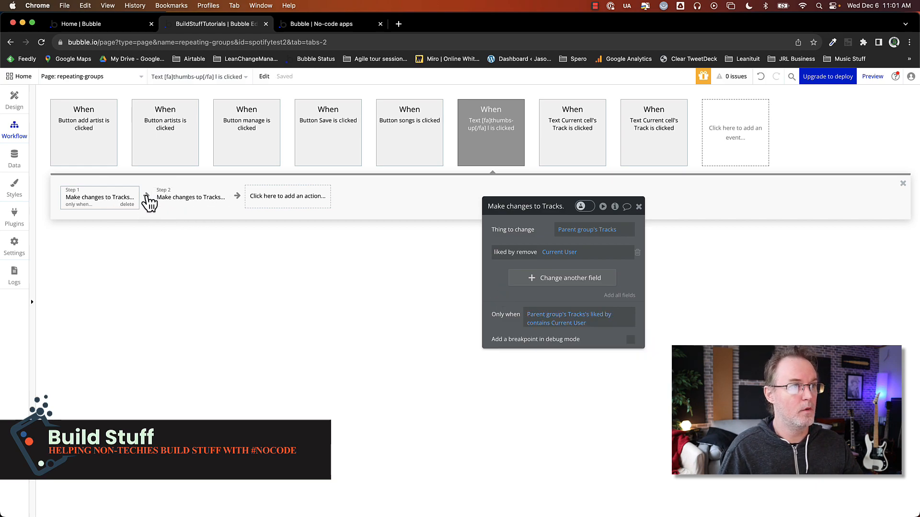
# Insert a Terminate this workflow action between the remove and add steps
pyautogui.click(147, 197)
pyautogui.write('ter')
pyautogui.click(174, 248)
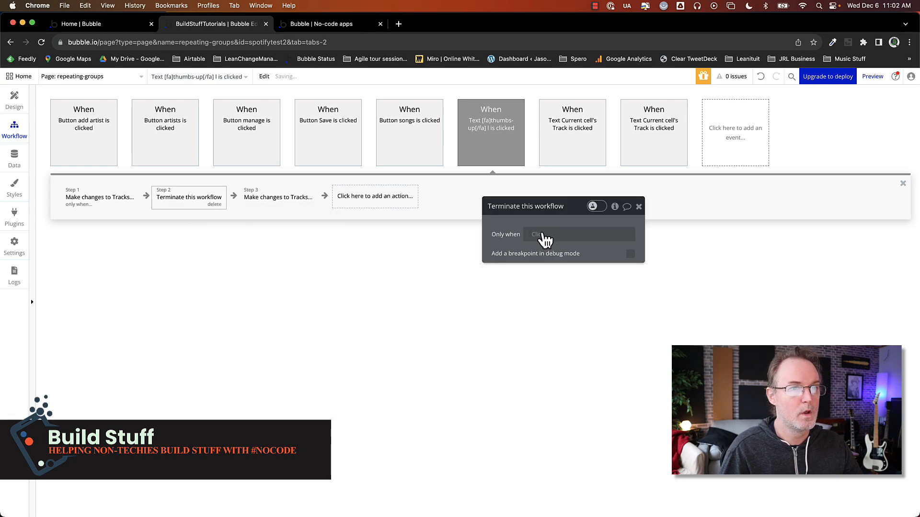
# Make the Terminate this workflow step run only when Result of step 1 is not empty
pyautogui.click(538, 234)
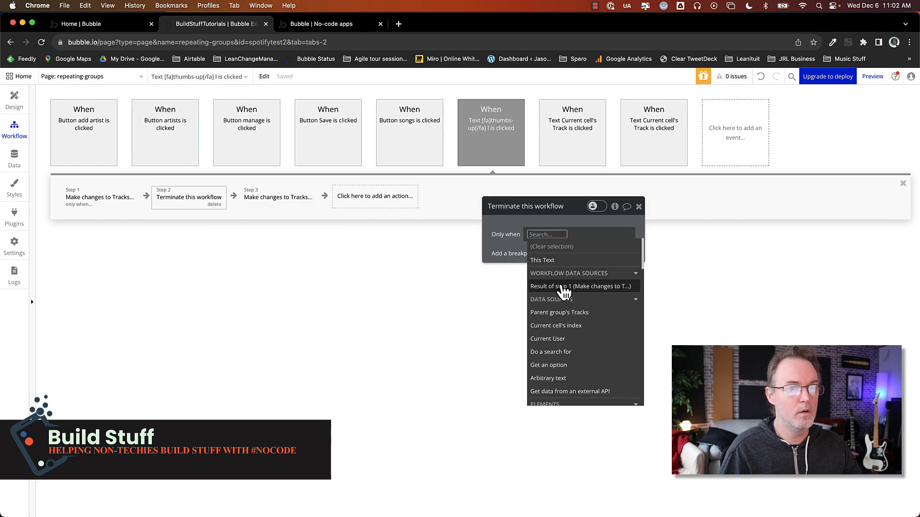
pyautogui.click(563, 288)
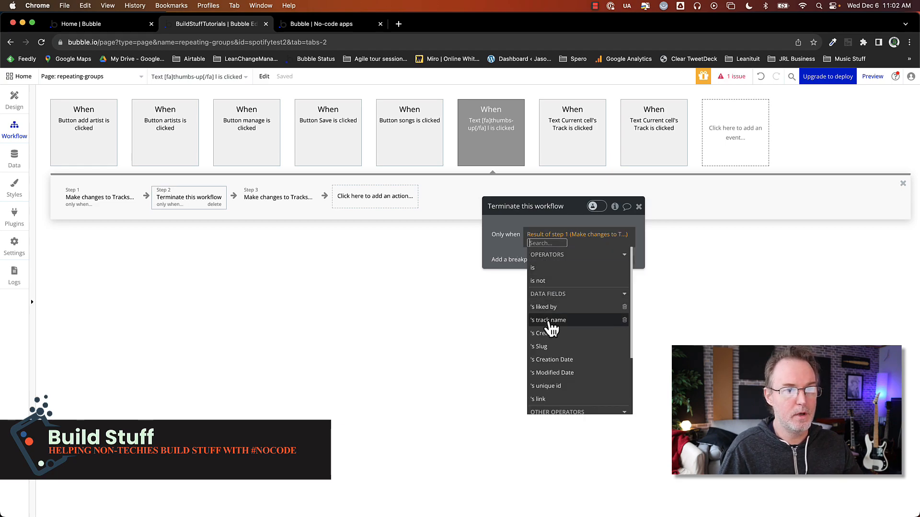
pyautogui.scroll(-3, 563, 374)
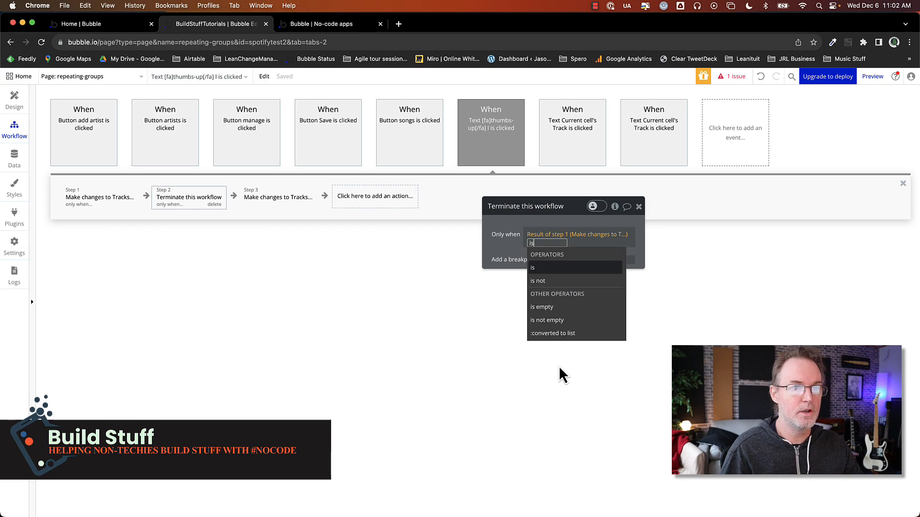
pyautogui.click(557, 327)
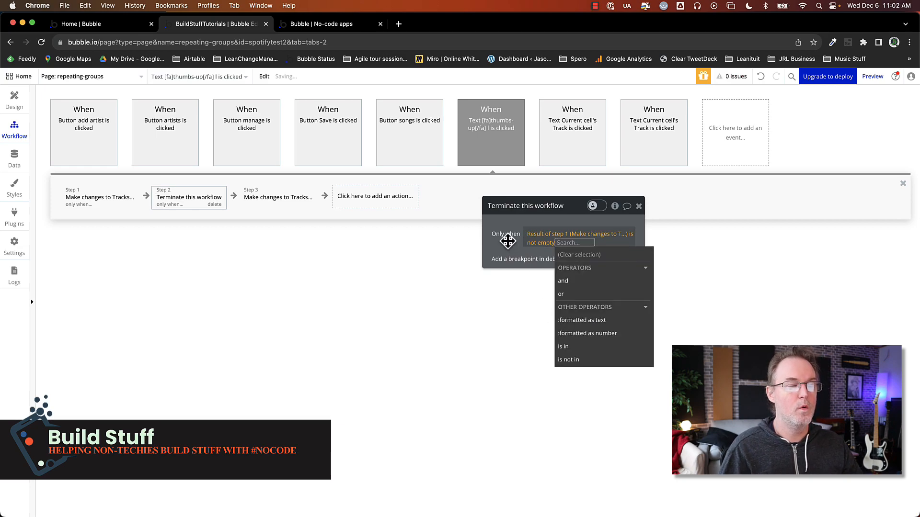
pyautogui.click(508, 241)
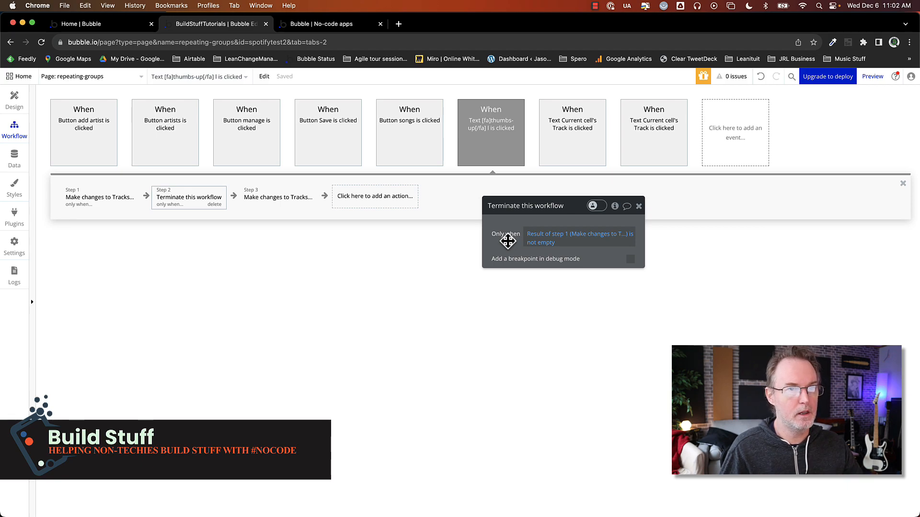
# Review the conditions and changes set on each of the three workflow steps
pyautogui.click(107, 200)
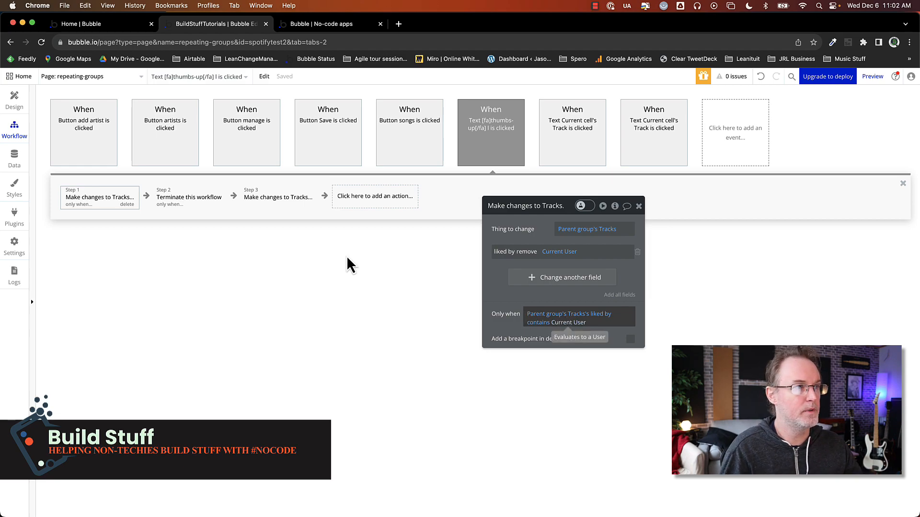
pyautogui.click(189, 203)
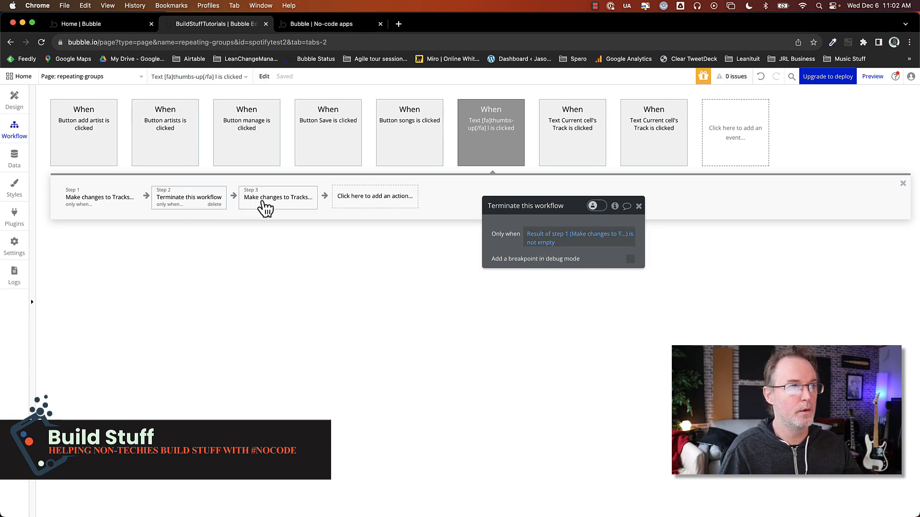
pyautogui.click(263, 206)
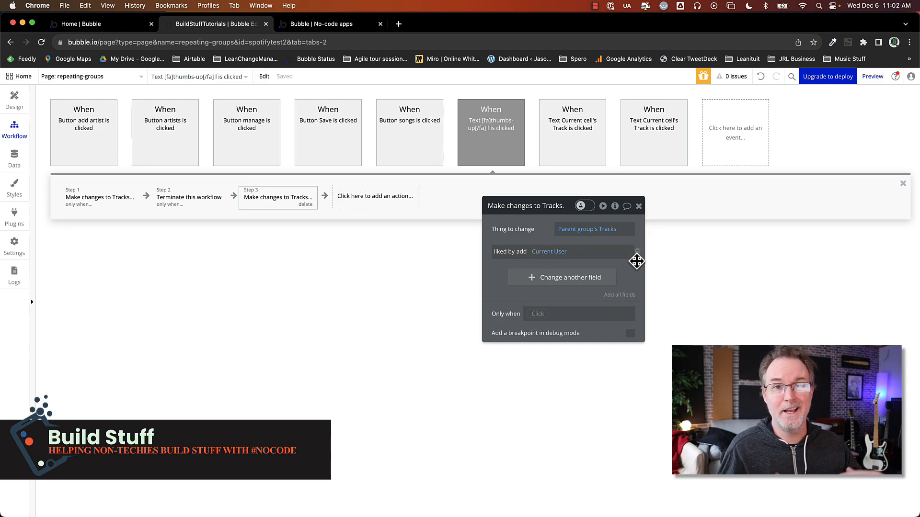
pyautogui.click(113, 204)
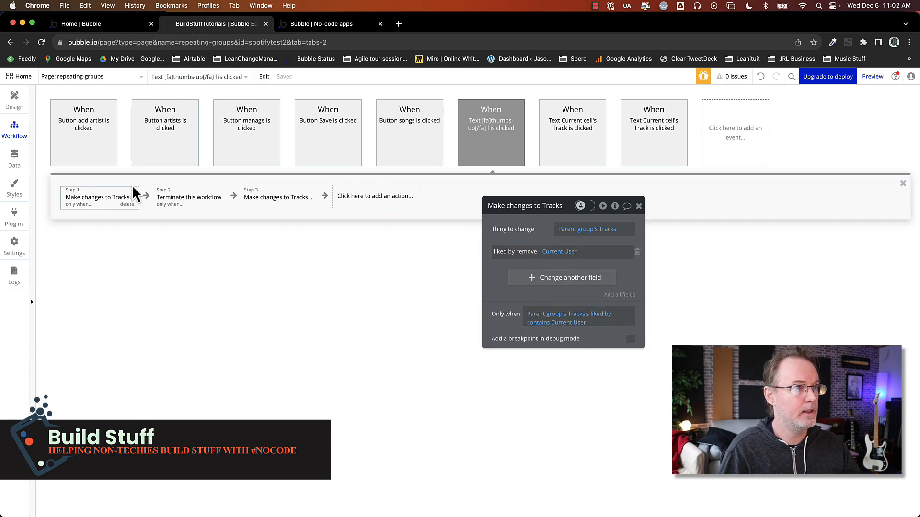
pyautogui.click(188, 198)
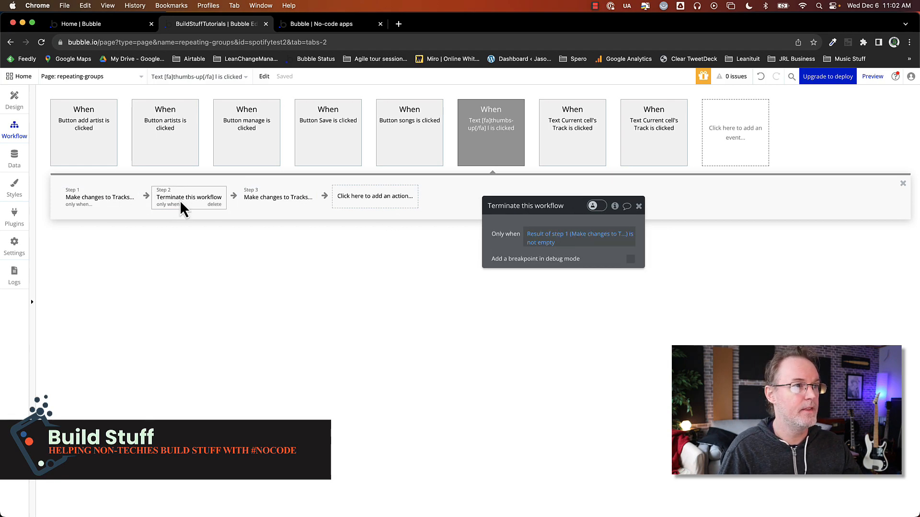
# Reload the preview page and test the like toggle on Cut'er Loose and Jesus in the Wind
pyautogui.click(325, 25)
pyautogui.press('super+r')
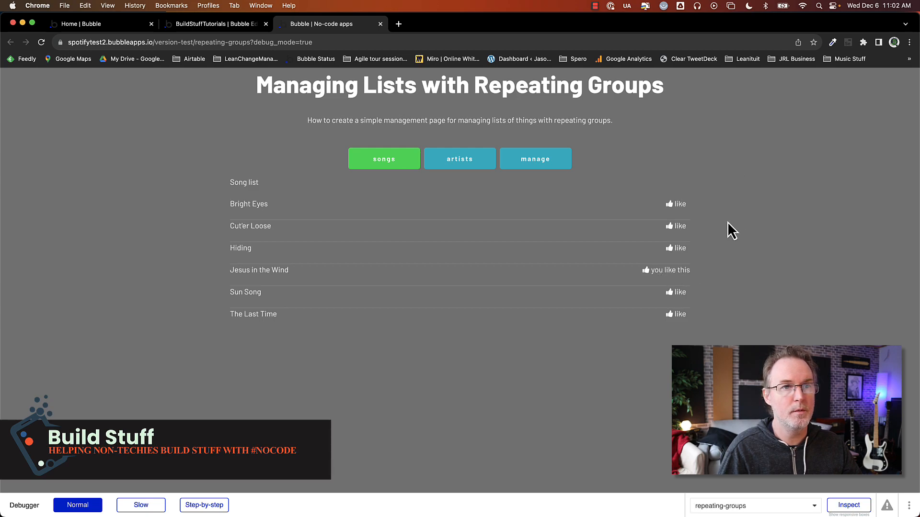
pyautogui.click(686, 230)
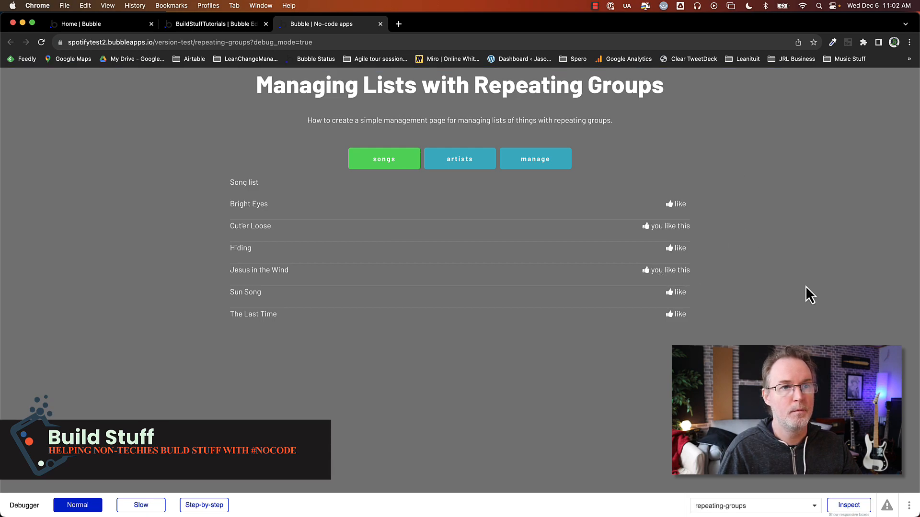
pyautogui.click(669, 229)
pyautogui.click(674, 272)
pyautogui.click(680, 270)
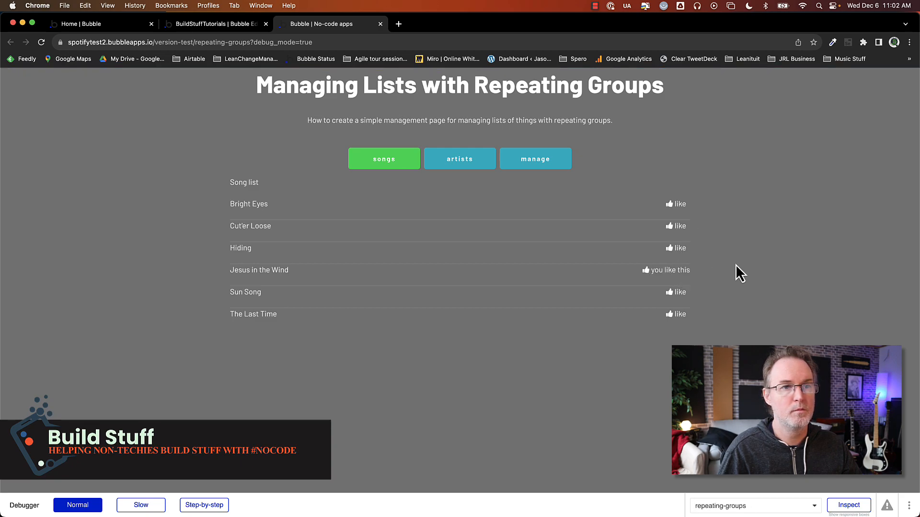
# Append a like count to the thumbs-up text as (Parent group's Tracks's liked by:count)
pyautogui.click(205, 26)
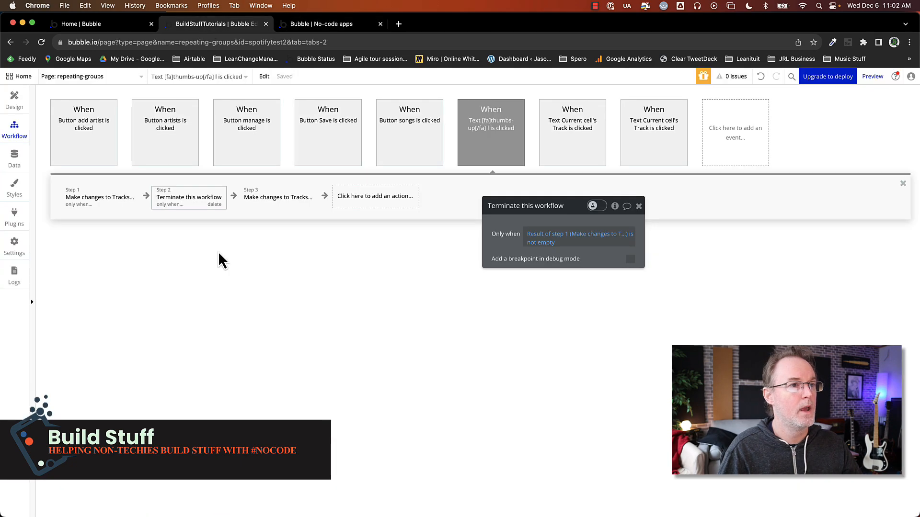
pyautogui.click(15, 101)
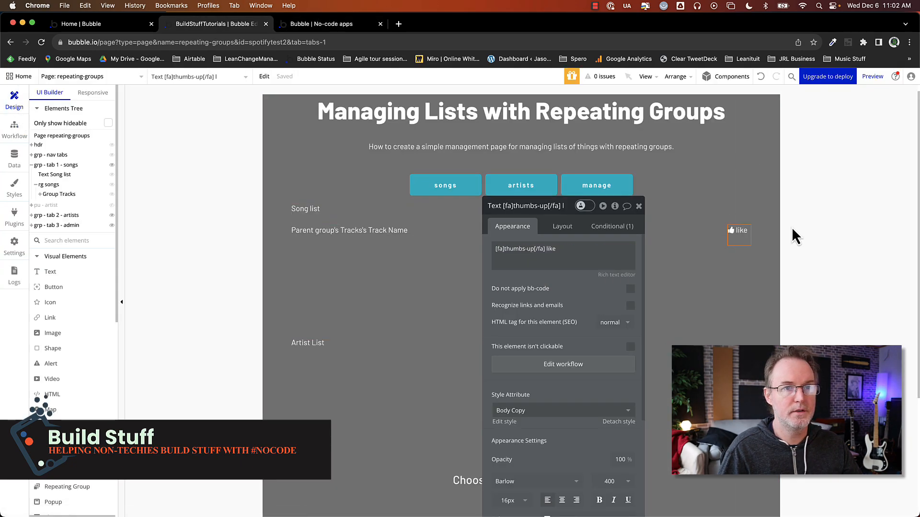
pyautogui.click(570, 247)
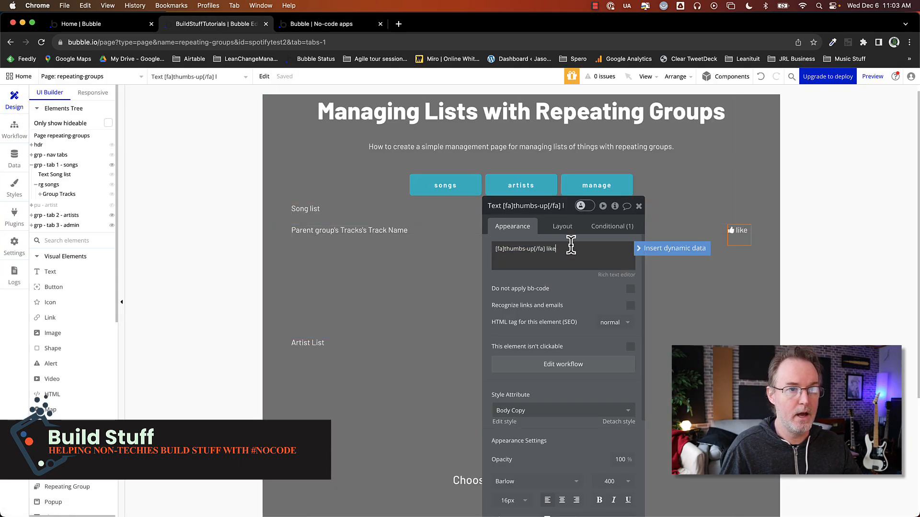
pyautogui.write('(')
pyautogui.click(657, 249)
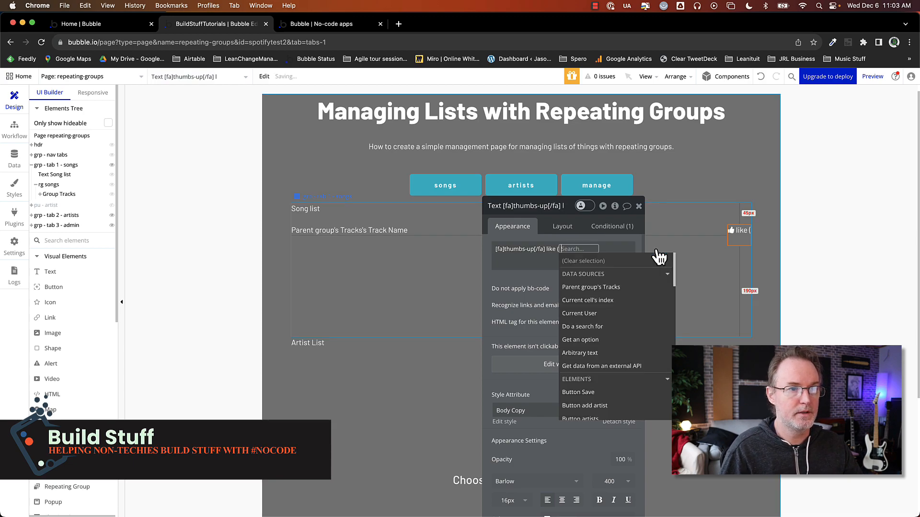
pyautogui.click(621, 284)
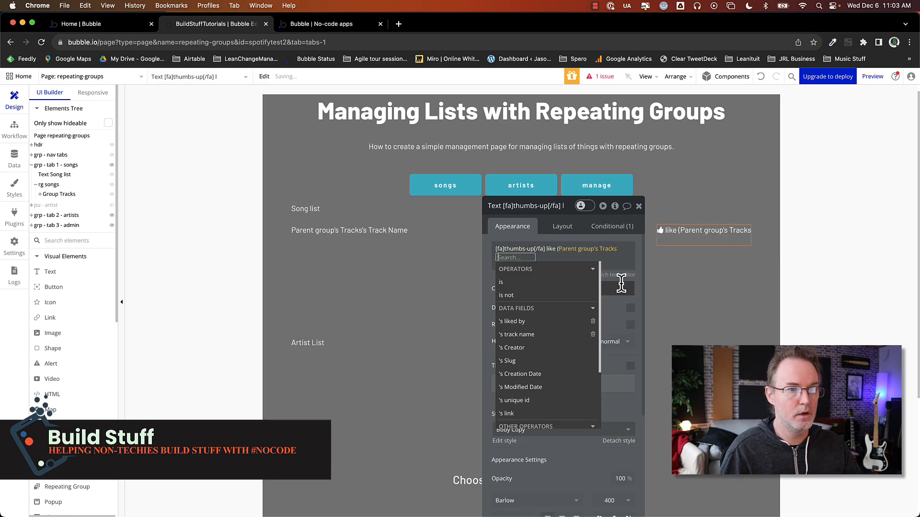
pyautogui.click(529, 321)
pyautogui.click(541, 306)
pyautogui.click(506, 266)
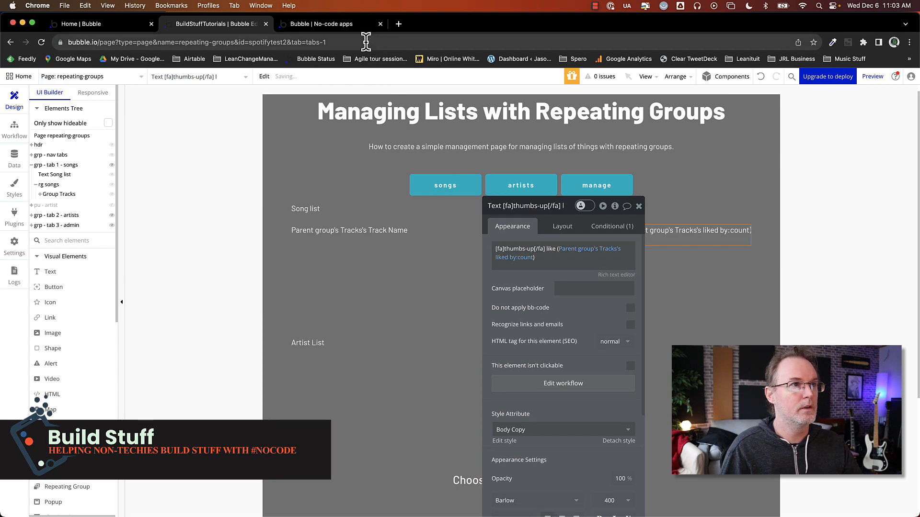
# Reload the preview page to check the like counts shown next to each track
pyautogui.click(339, 25)
pyautogui.press('super+r')
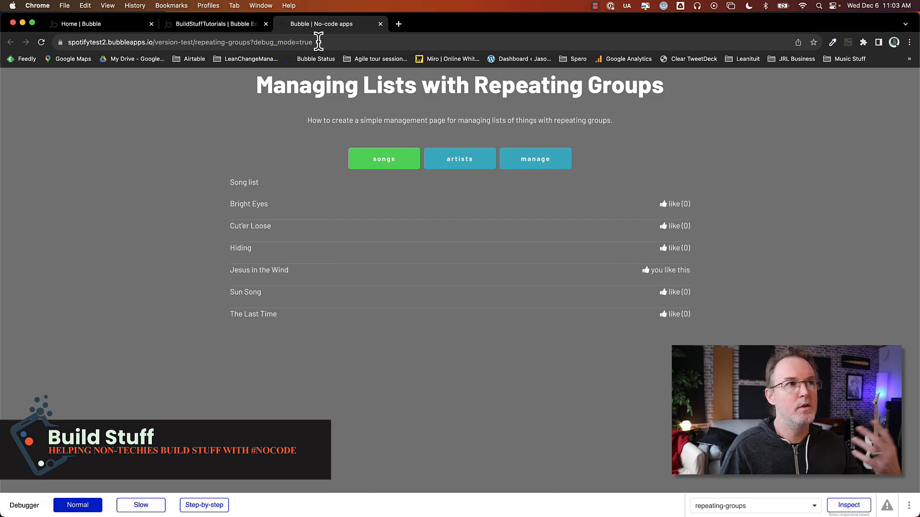
pyautogui.click(193, 25)
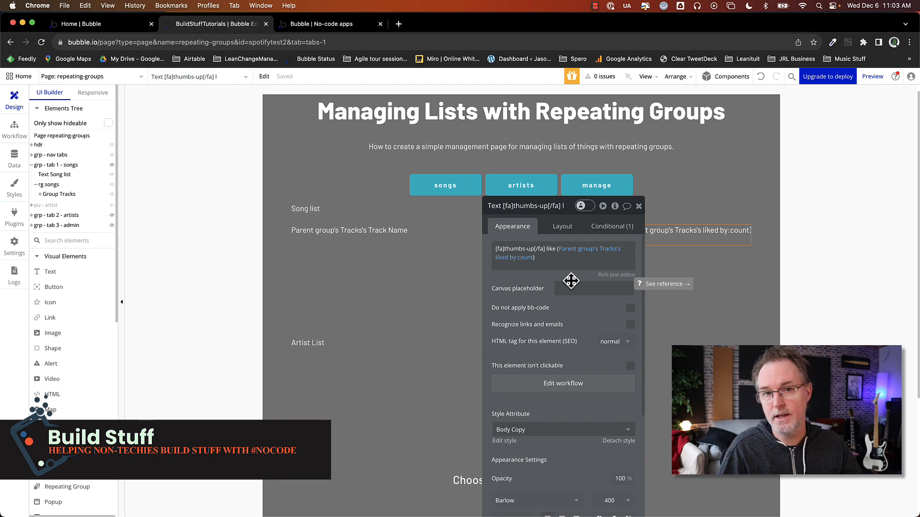
pyautogui.click(14, 137)
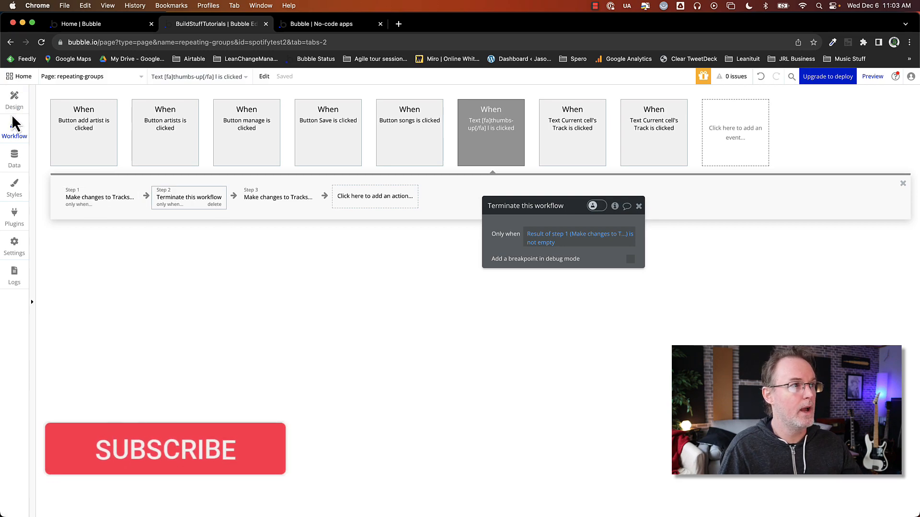
pyautogui.click(14, 106)
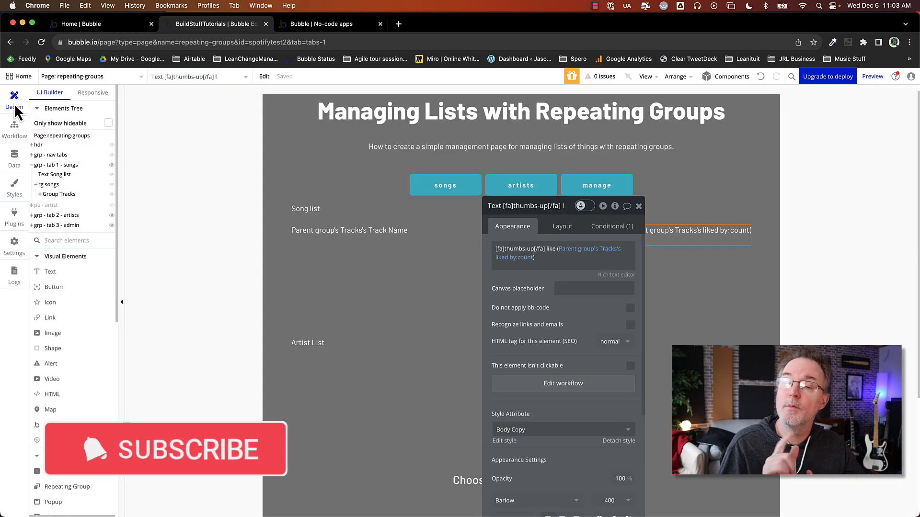